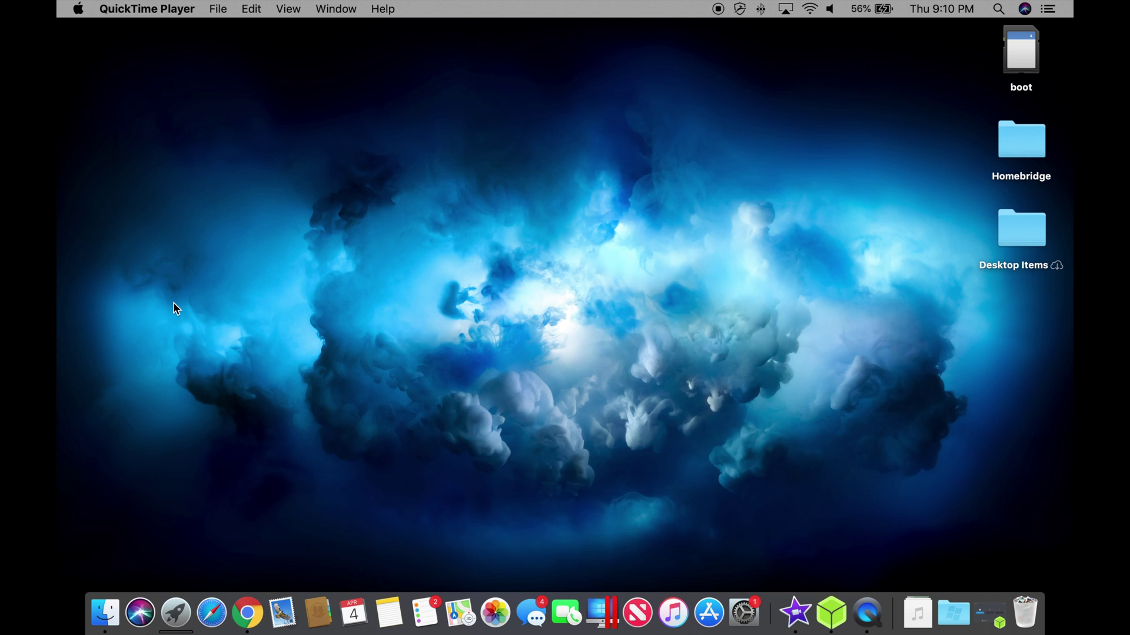
Launch Chrome and go to hoobs.org
{"action": "left_click", "coordinate": [248, 613]}
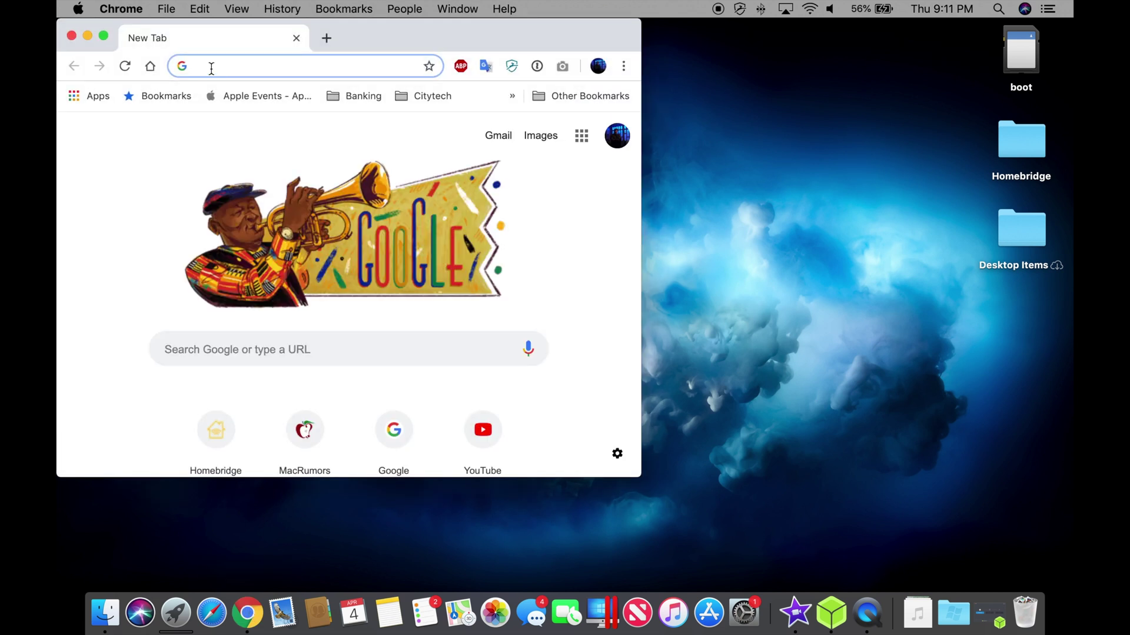
{"action": "type", "text": "h"}
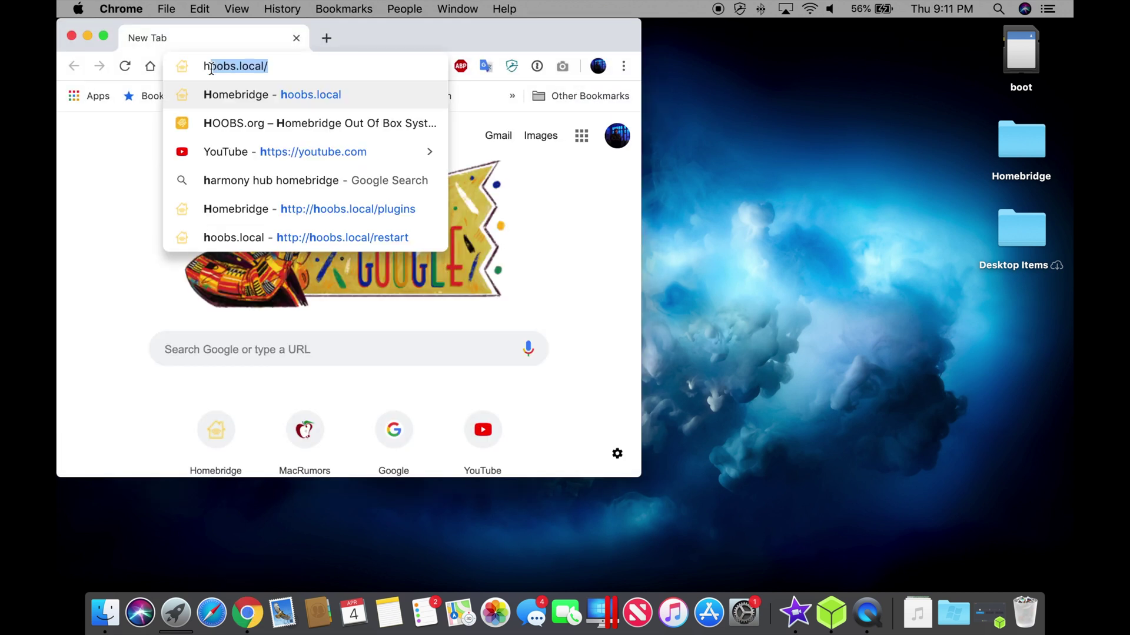
{"action": "type", "text": "oobs.org"}
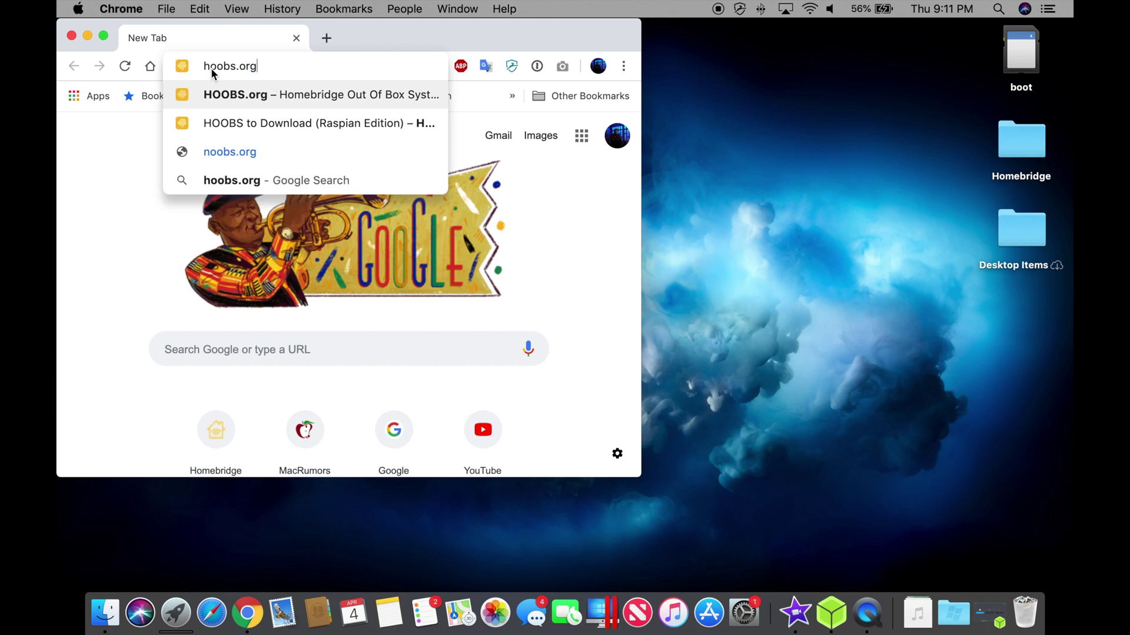
{"action": "key", "text": "Return"}
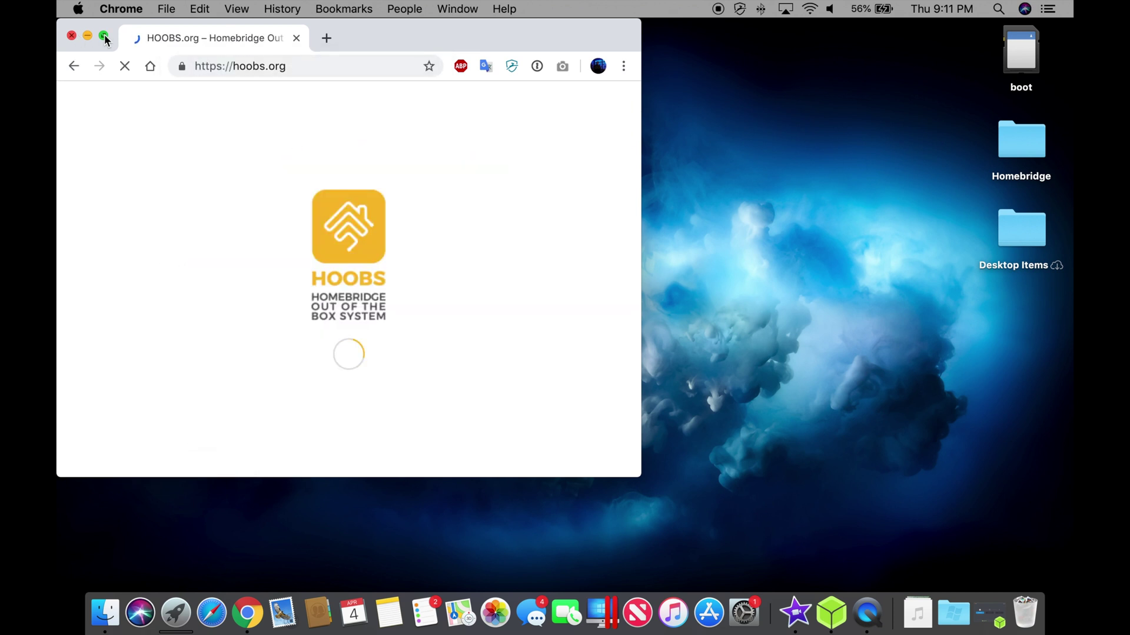
Make the window full screen, scroll to What is HOOBS, and open the download page
{"action": "left_click", "coordinate": [104, 36]}
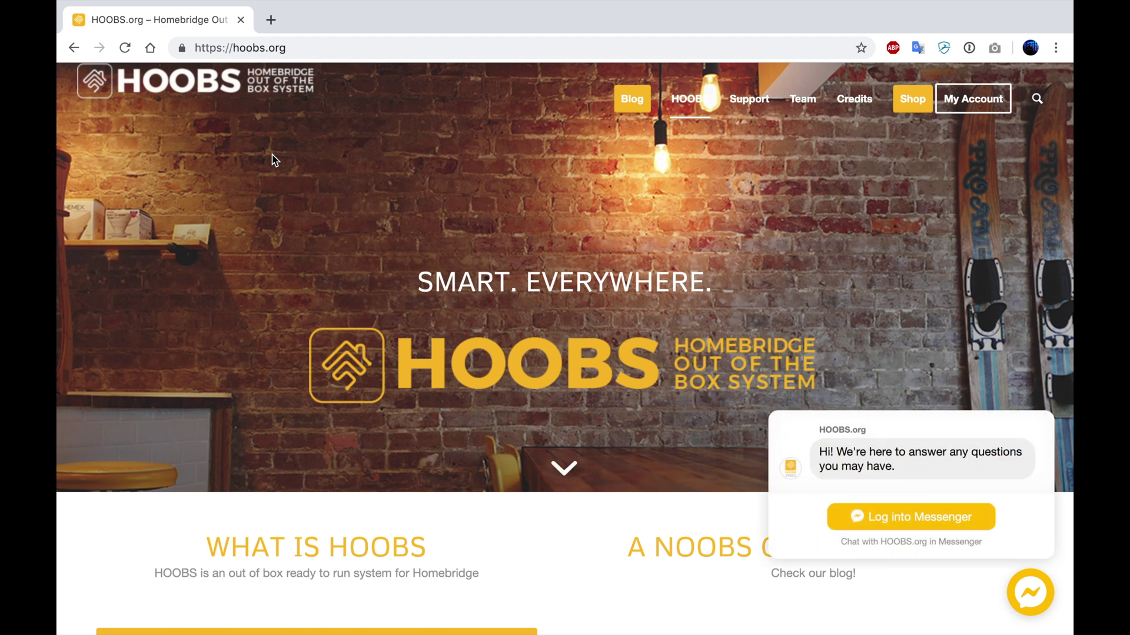
{"action": "scroll", "coordinate": [472, 419], "scroll_direction": "down", "scroll_amount": 4}
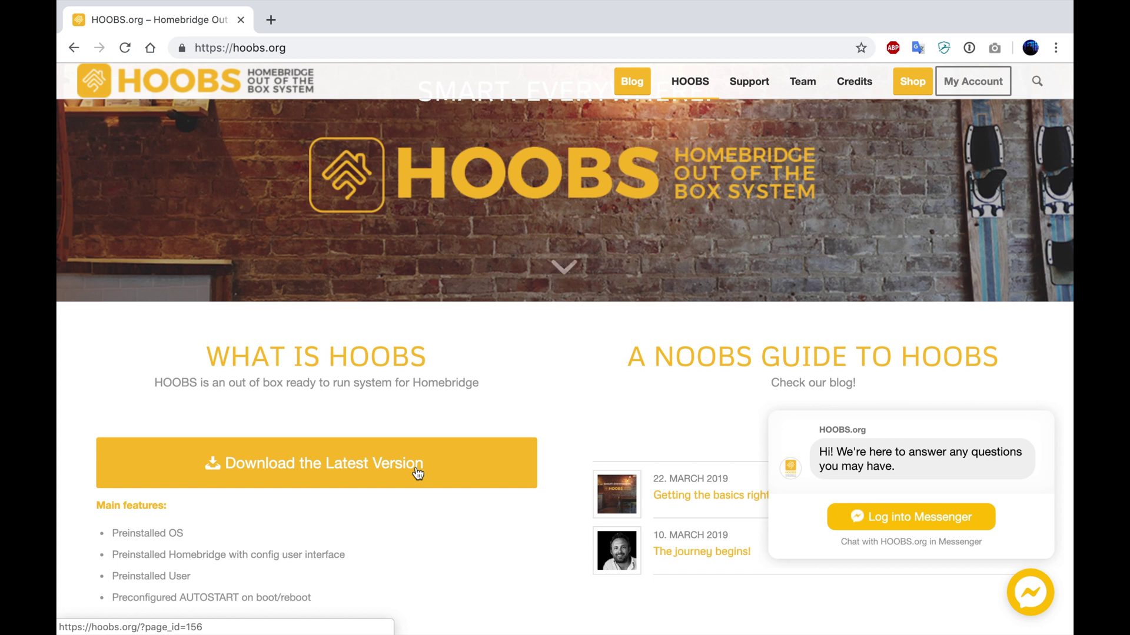
{"action": "left_click", "coordinate": [368, 462]}
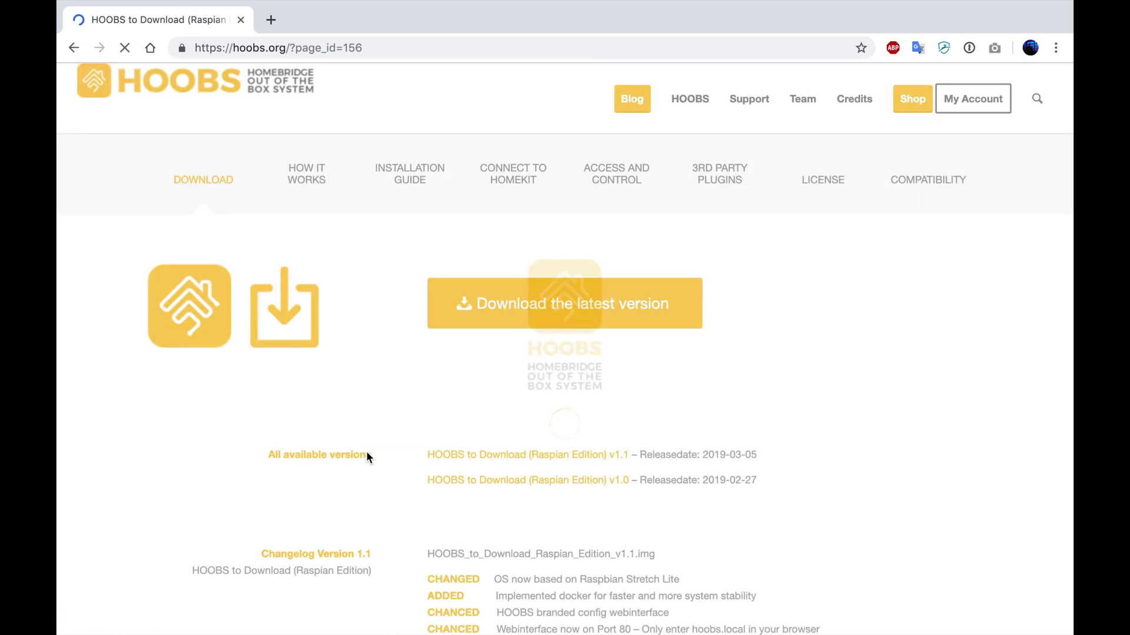
Download the 1 GB HOOBS Raspian Edition zip from WeTransfer, then return to the installation guide
{"action": "left_click", "coordinate": [526, 303]}
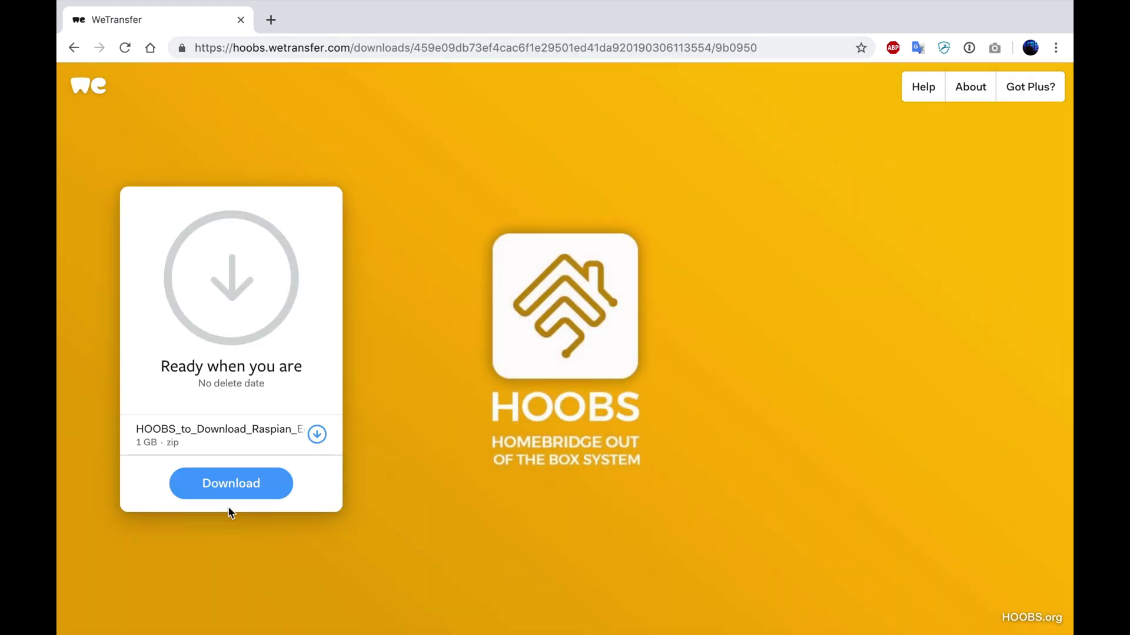
{"action": "left_click", "coordinate": [232, 485]}
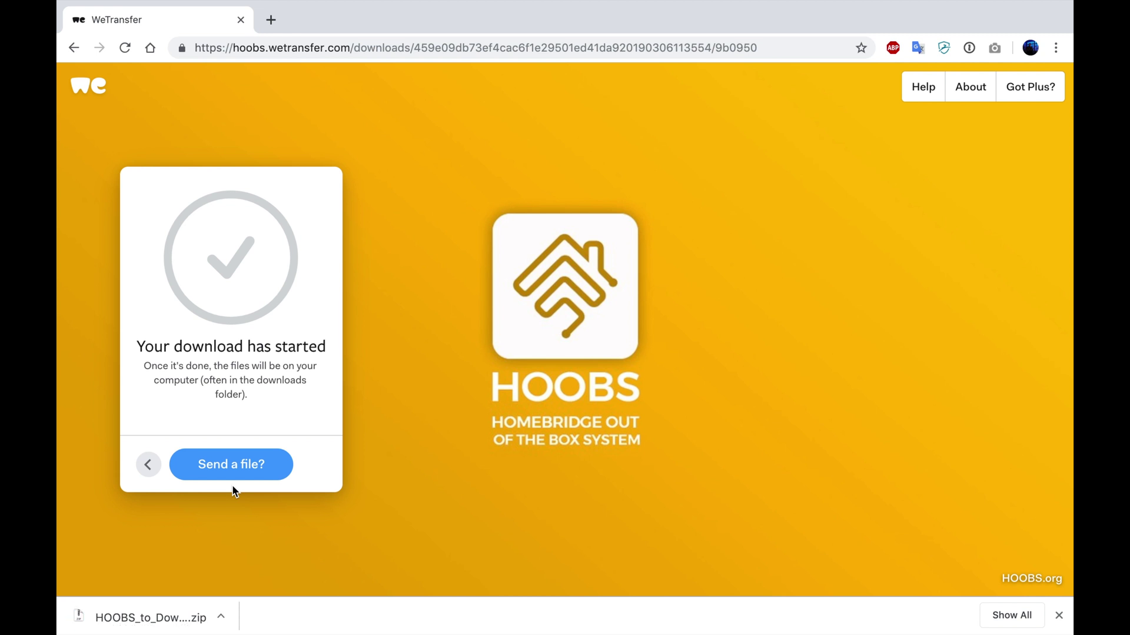
{"action": "left_click", "coordinate": [74, 47]}
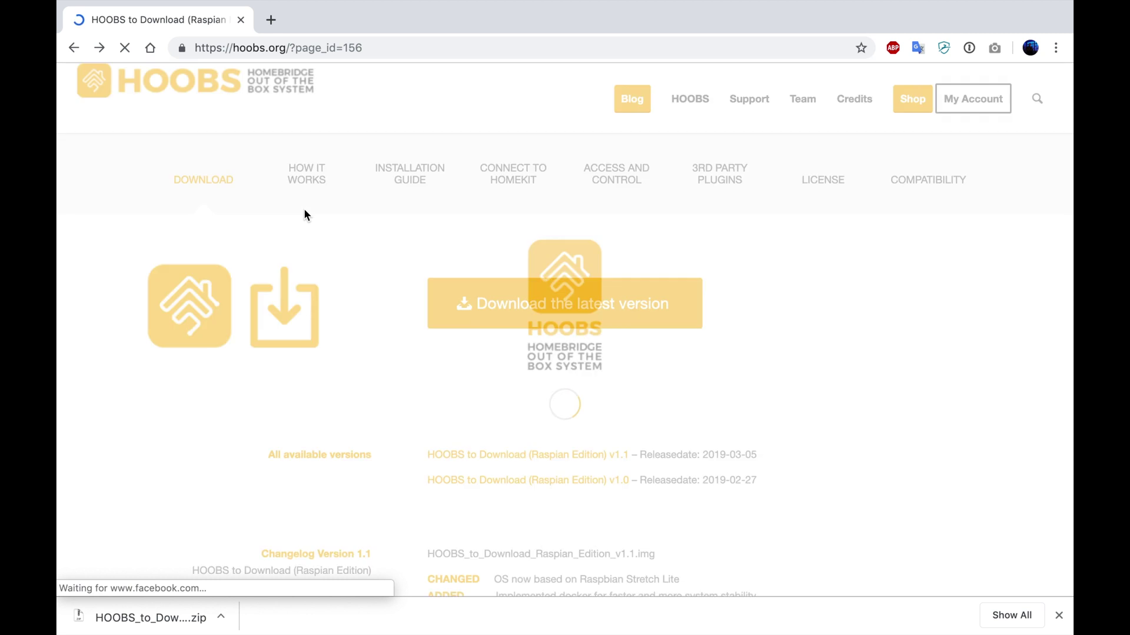
{"action": "left_click", "coordinate": [410, 175]}
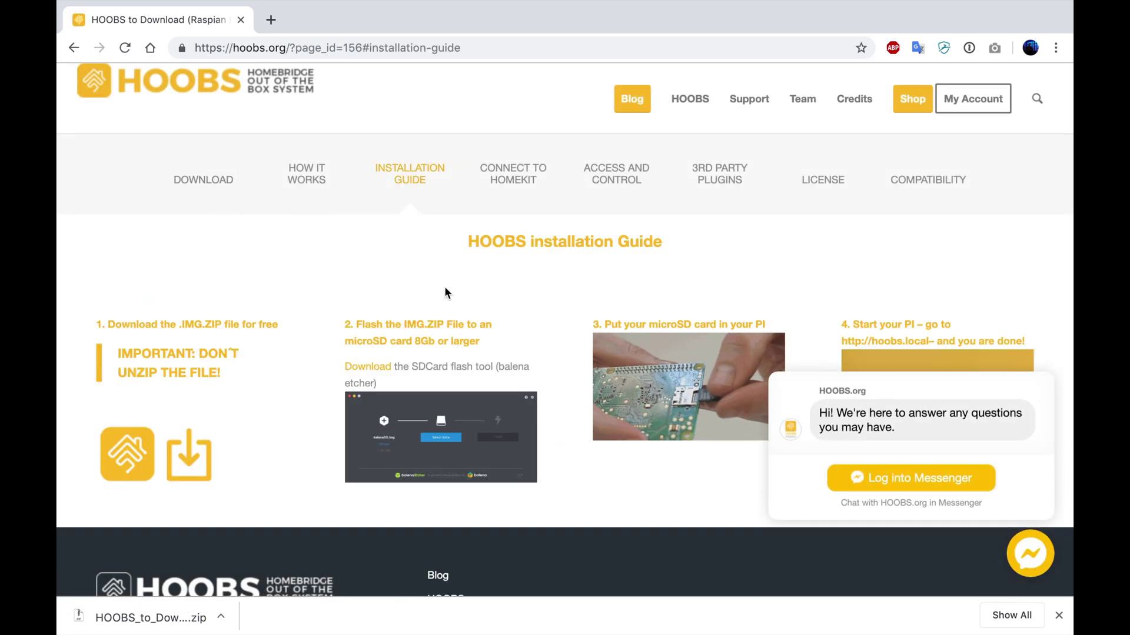
Download balenaEtcher 1.5.19 for macOS from the guide's link and open its .dmg
{"action": "scroll", "coordinate": [443, 286], "scroll_direction": "down", "scroll_amount": 1}
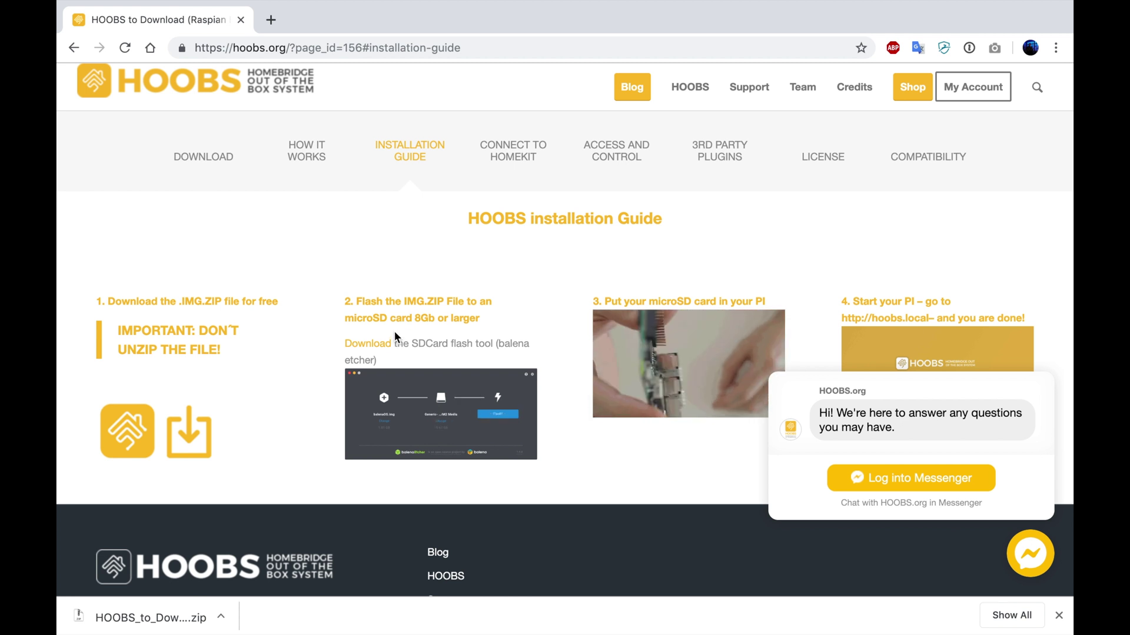
{"action": "left_click", "coordinate": [367, 344]}
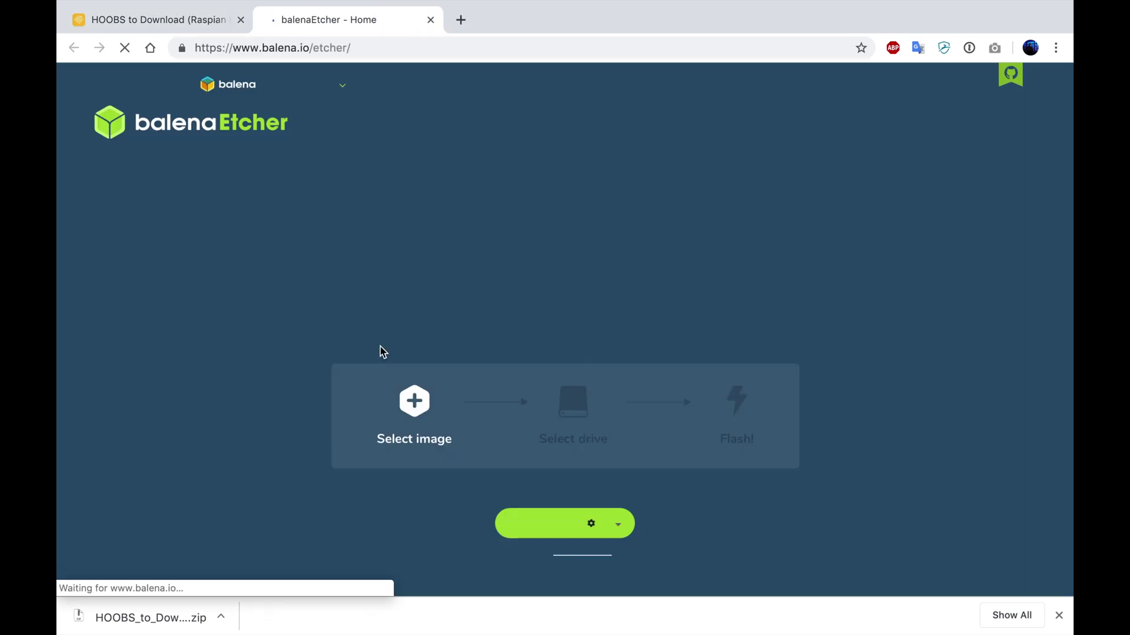
{"action": "left_click", "coordinate": [559, 523]}
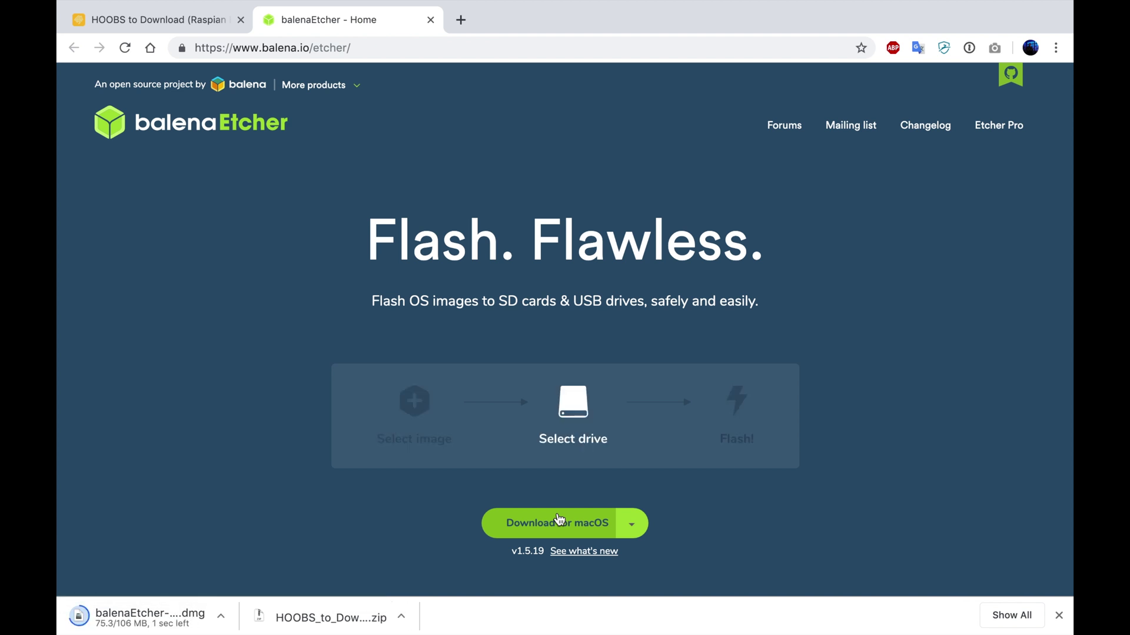
{"action": "left_click", "coordinate": [149, 619]}
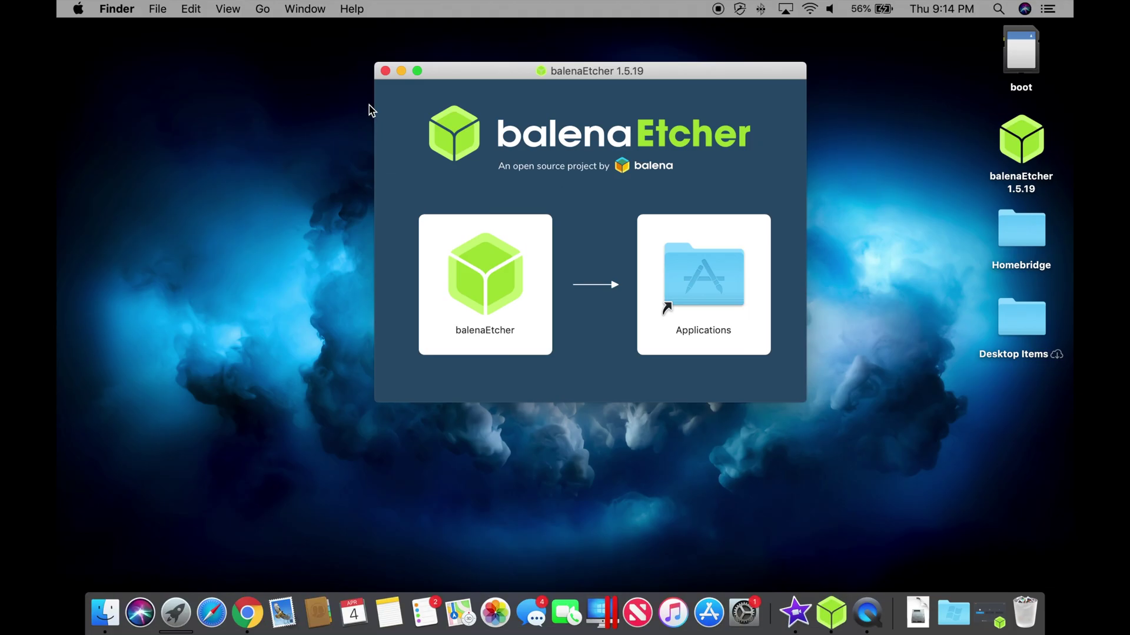
Copy balenaEtcher into Applications, replacing the existing copy
{"action": "left_click", "coordinate": [457, 288]}
{"action": "left_click_drag", "start_coordinate": [457, 289], "coordinate": [674, 302]}
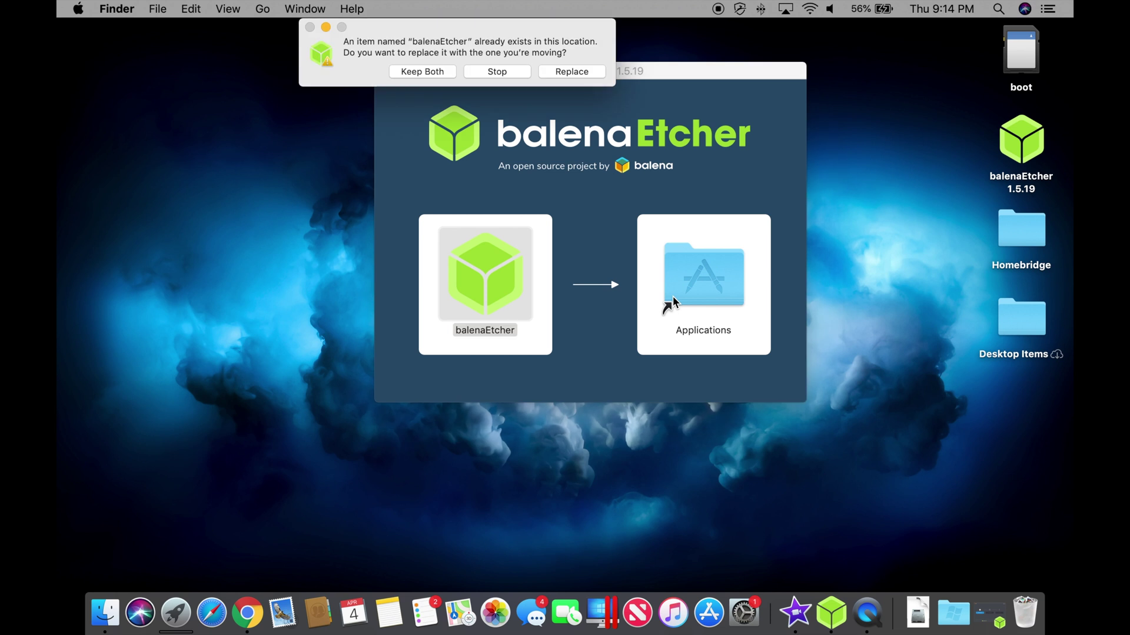
{"action": "left_click", "coordinate": [574, 71]}
{"action": "left_click", "coordinate": [576, 71]}
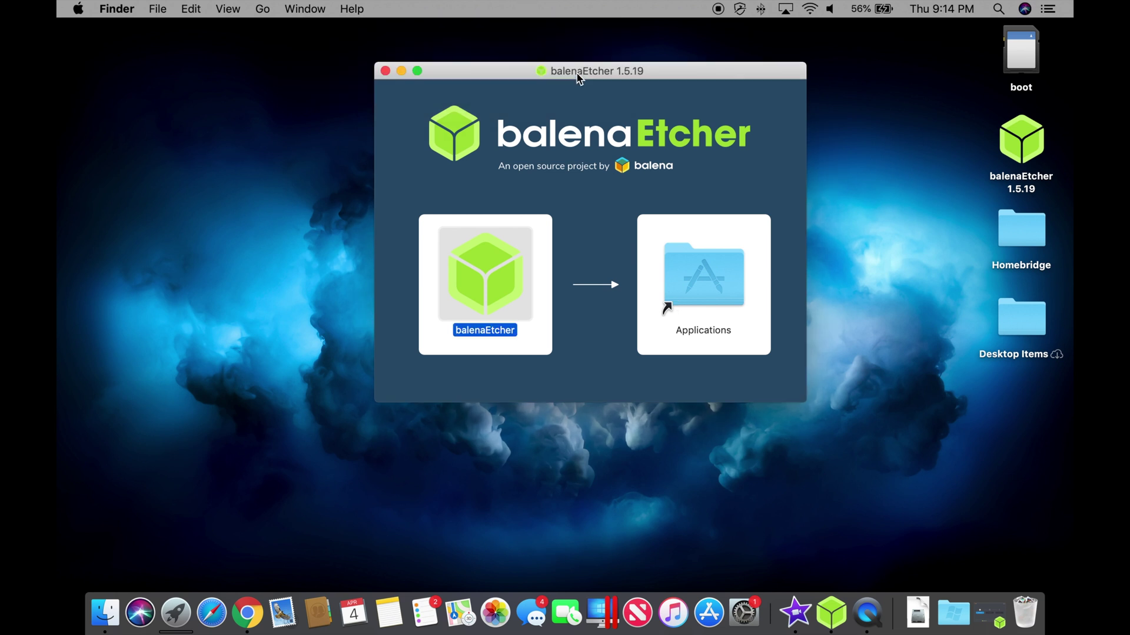
Launch balenaEtcher and load the newest HOOBS zip from Downloads as the image
{"action": "left_click", "coordinate": [840, 628]}
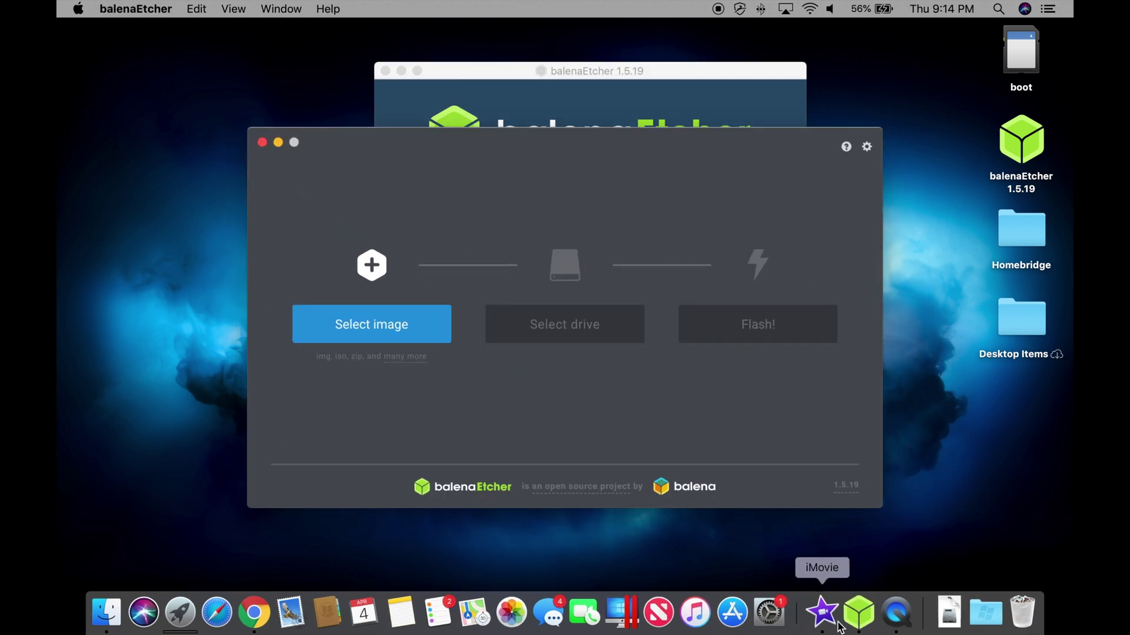
{"action": "left_click", "coordinate": [349, 326]}
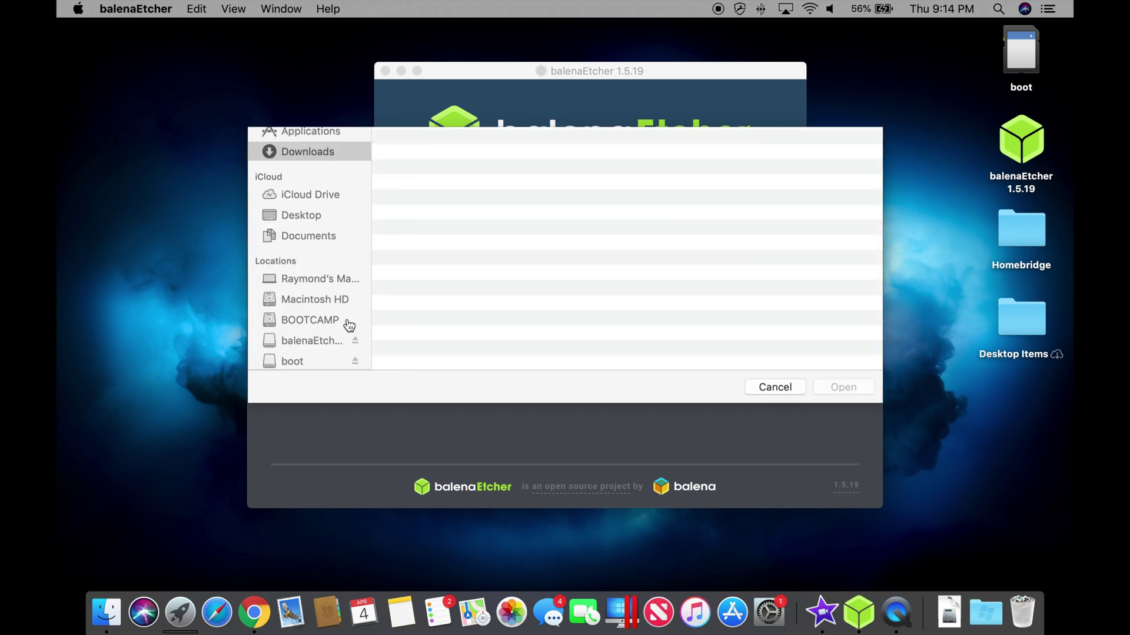
{"action": "left_click", "coordinate": [489, 203]}
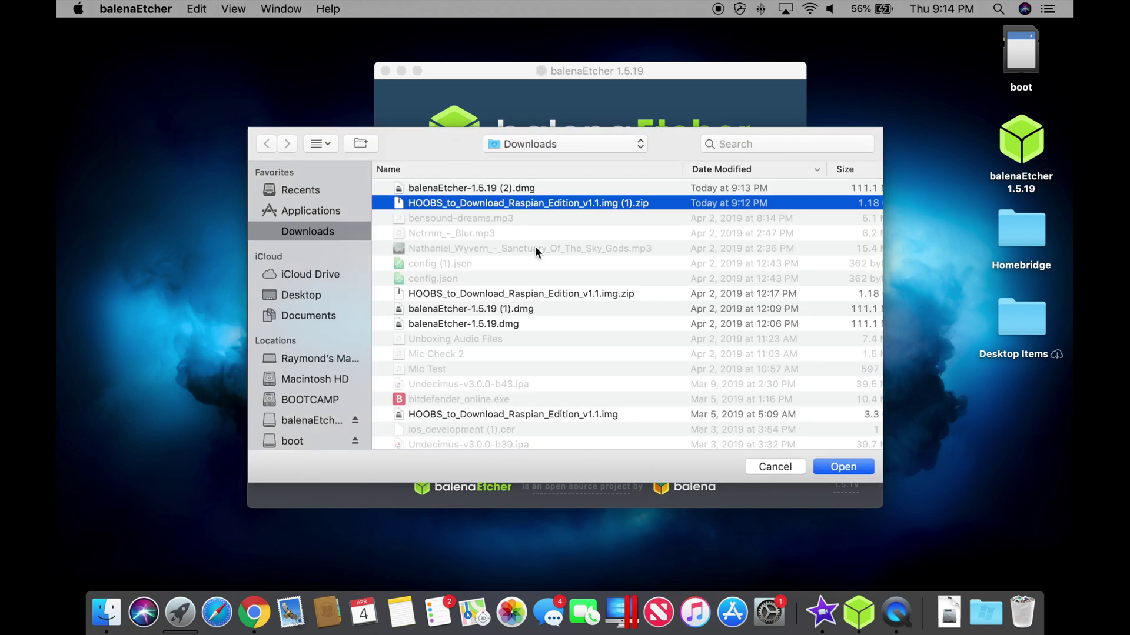
{"action": "left_click", "coordinate": [838, 468]}
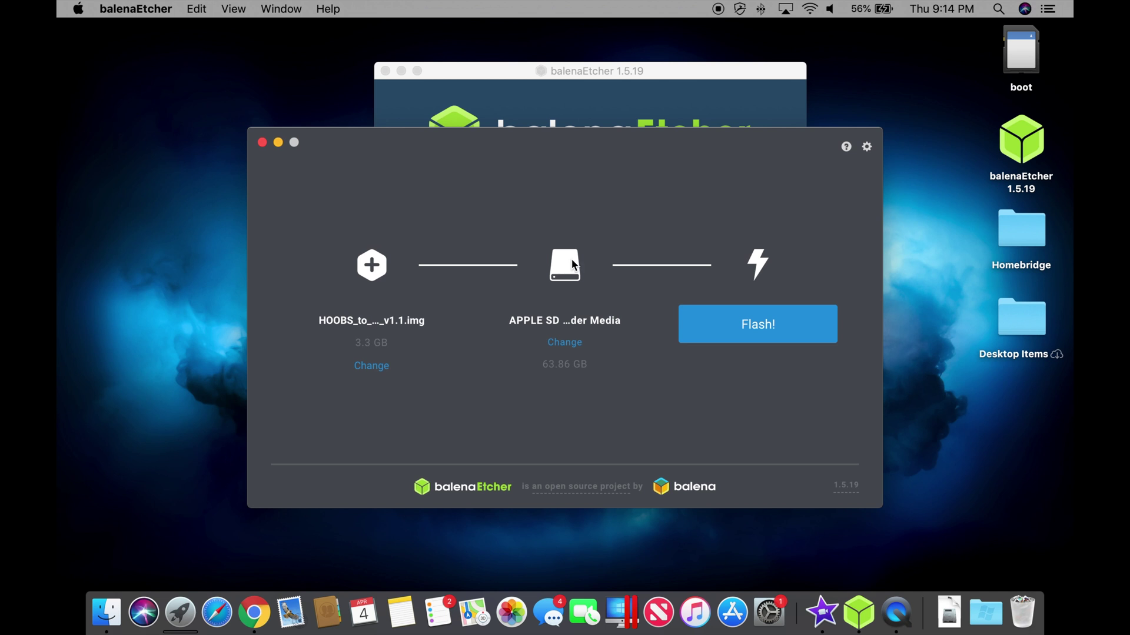
Flash the image to the 63.86 GB SD card, authorising with the account password
{"action": "left_click", "coordinate": [736, 327]}
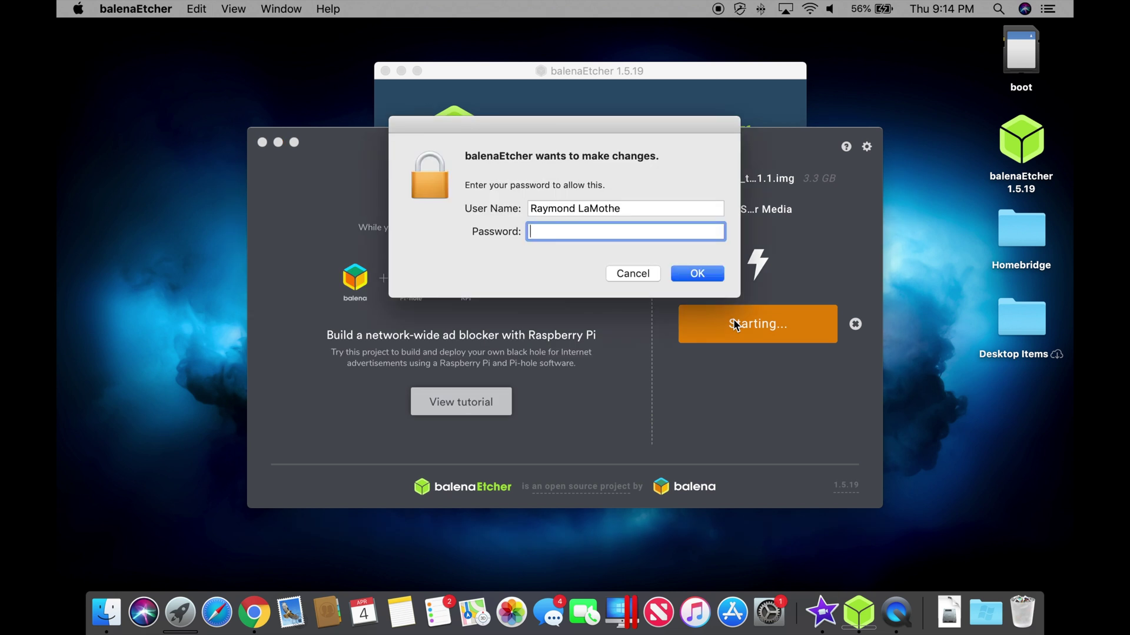
{"action": "type", "text": "••••••••••••"}
{"action": "key", "text": "Return"}
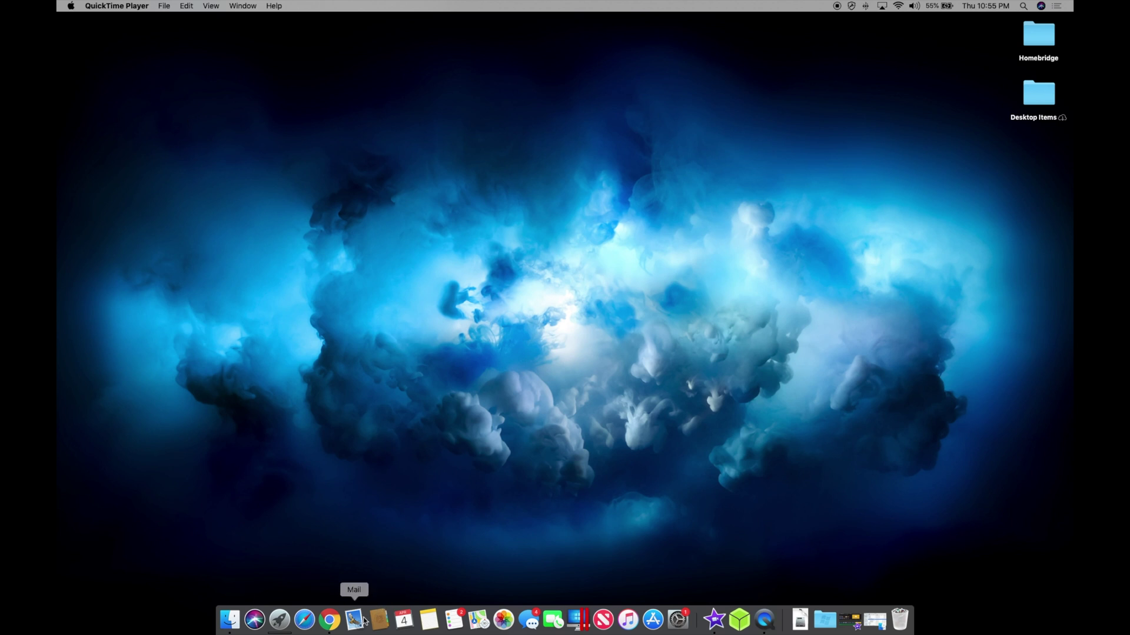
Reopen Google Chrome from the Dock on a new tab
{"action": "left_click", "coordinate": [330, 621]}
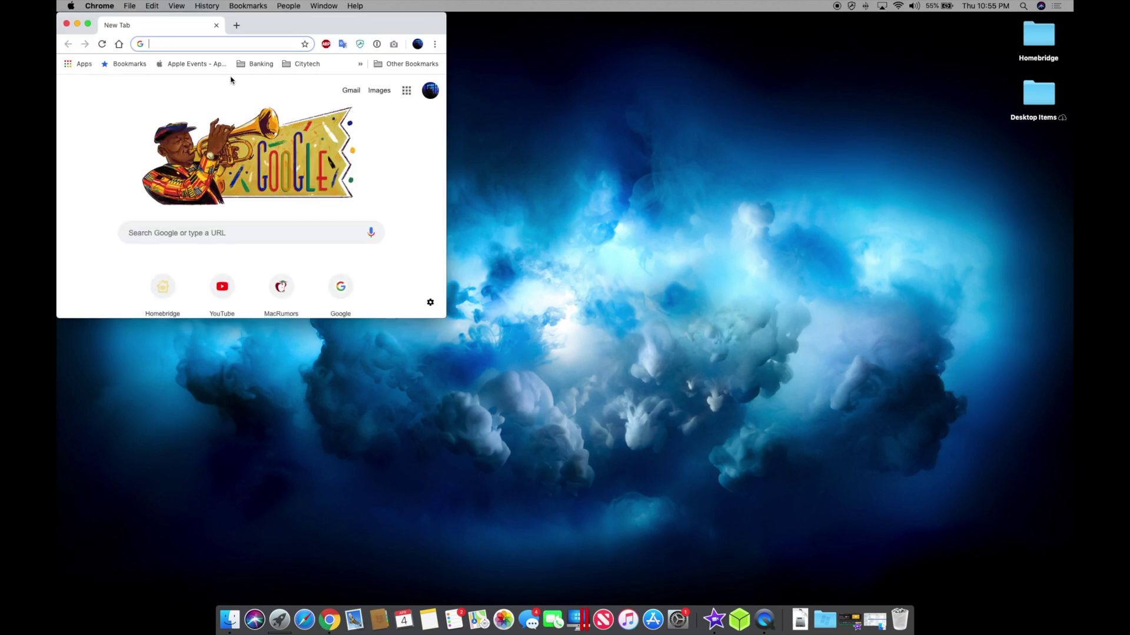
Load hoobs.local full screen and sign in with the admin username and password
{"action": "type", "text": "hoobs"}
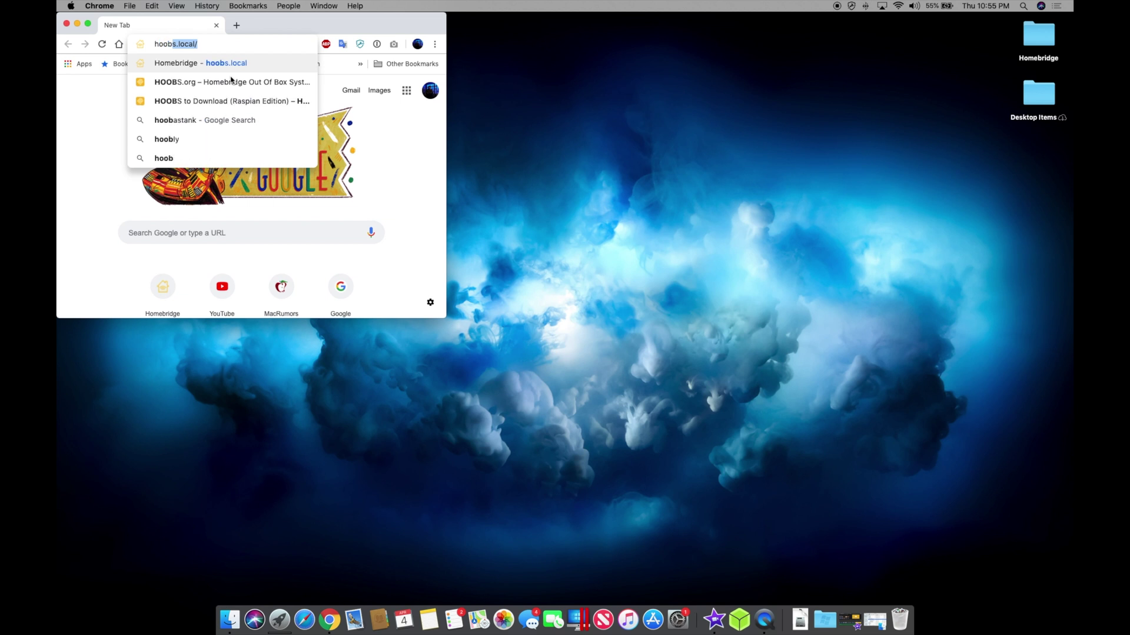
{"action": "type", "text": ".local"}
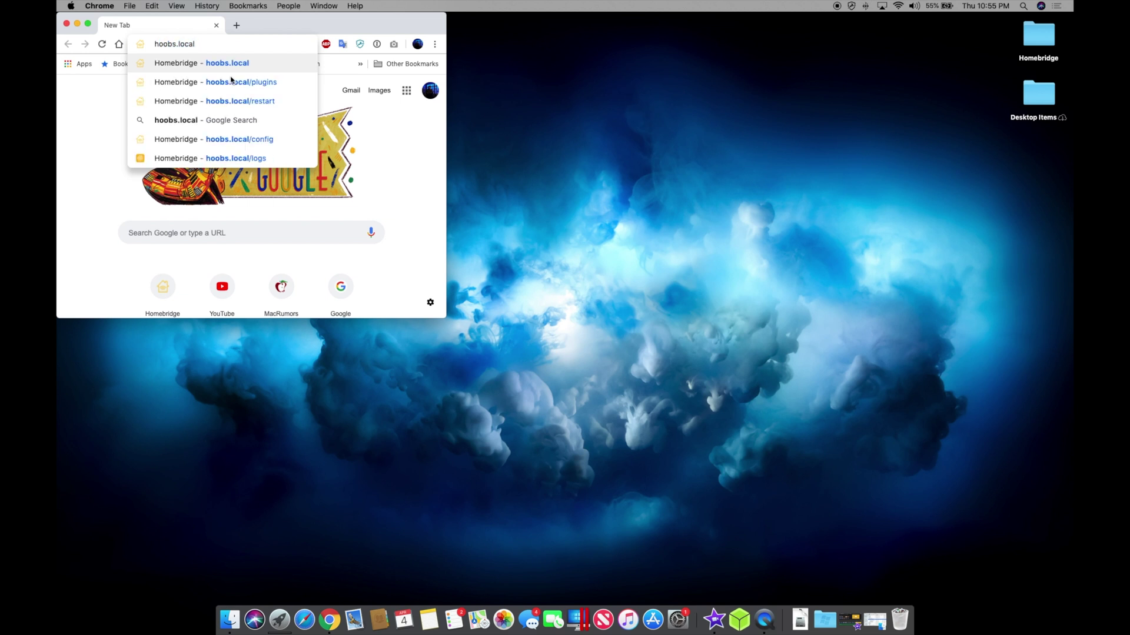
{"action": "key", "text": "Return"}
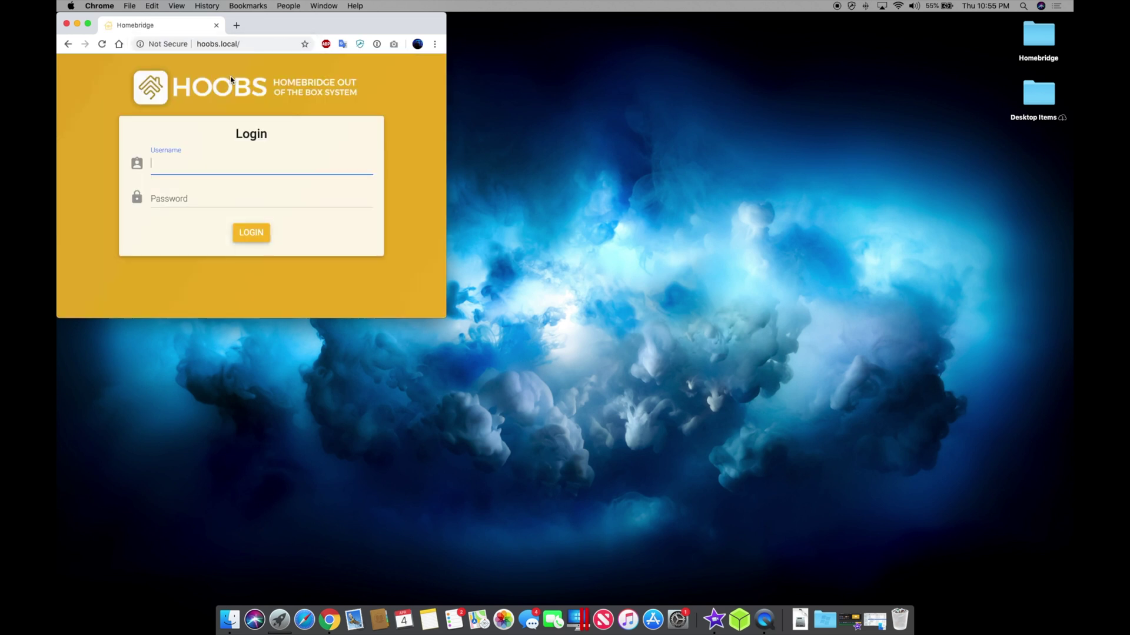
{"action": "left_click", "coordinate": [88, 23]}
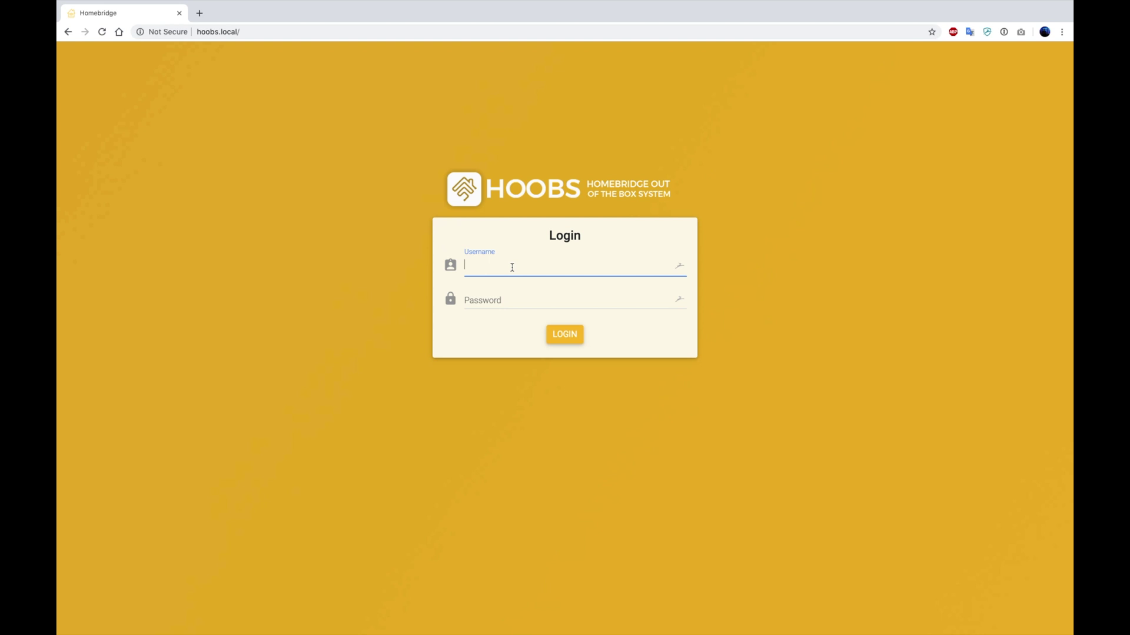
{"action": "type", "text": "admin"}
{"action": "key", "text": "Tab"}
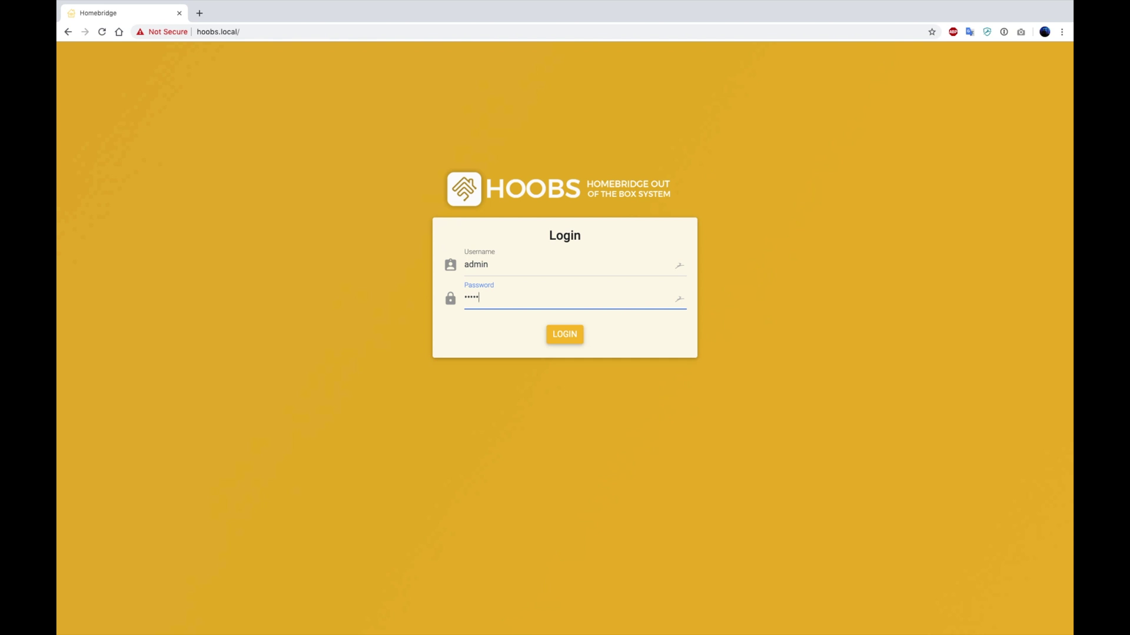
{"action": "left_click", "coordinate": [562, 334]}
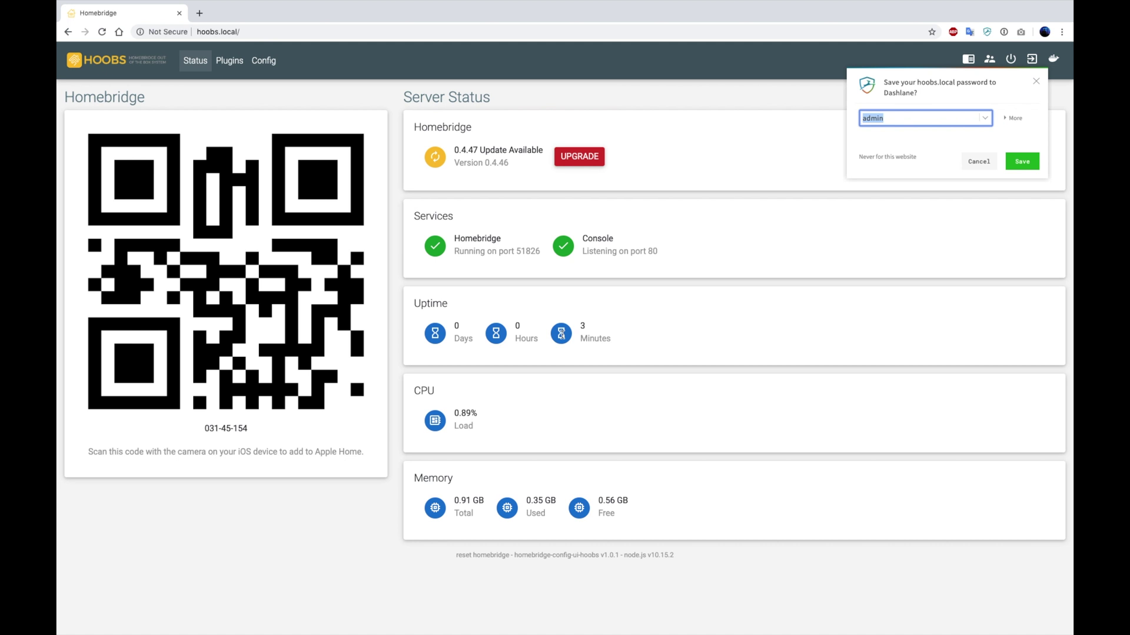
Dismiss the save-password offer and start the Homebridge upgrade to 0.4.47
{"action": "left_click", "coordinate": [1035, 82]}
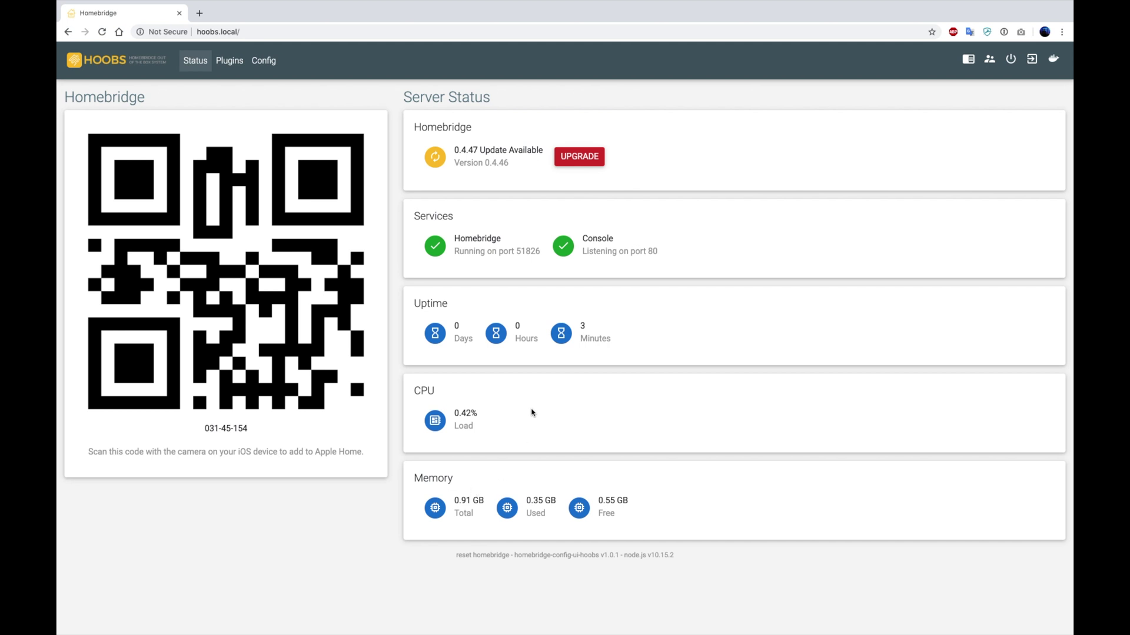
{"action": "left_click", "coordinate": [575, 158]}
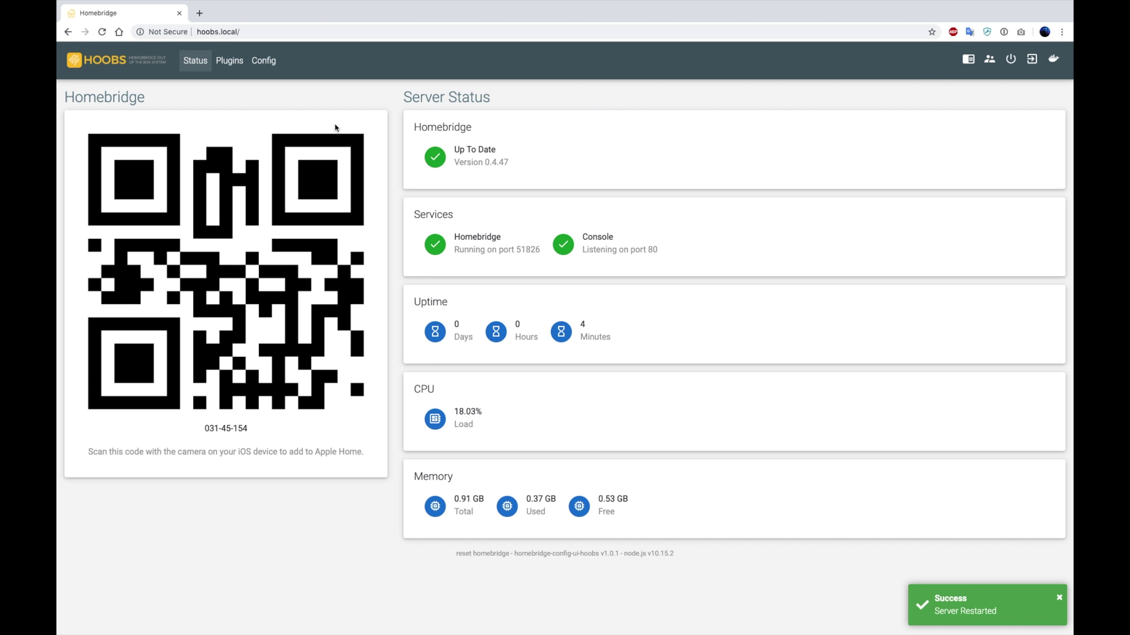
Open the Plugins page listing Configuration UI plugin and homebridge-dummy
{"action": "left_click", "coordinate": [229, 61]}
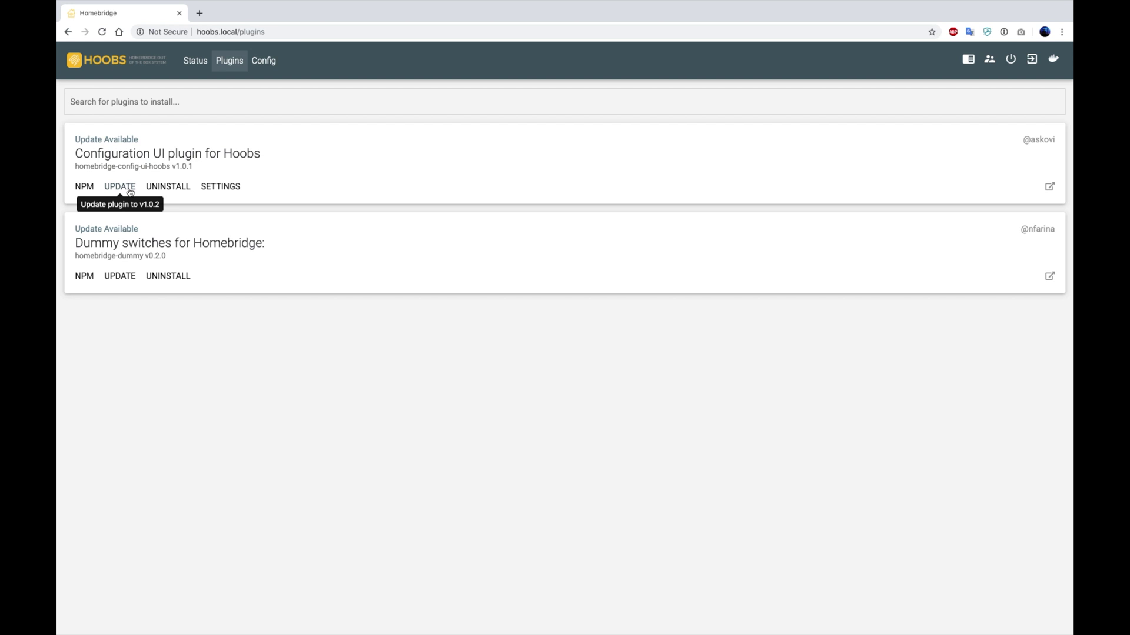
Update the Configuration UI plugin to v1.0.2, then highlight the Dummy switches for Homebridge title
{"action": "left_click", "coordinate": [130, 192]}
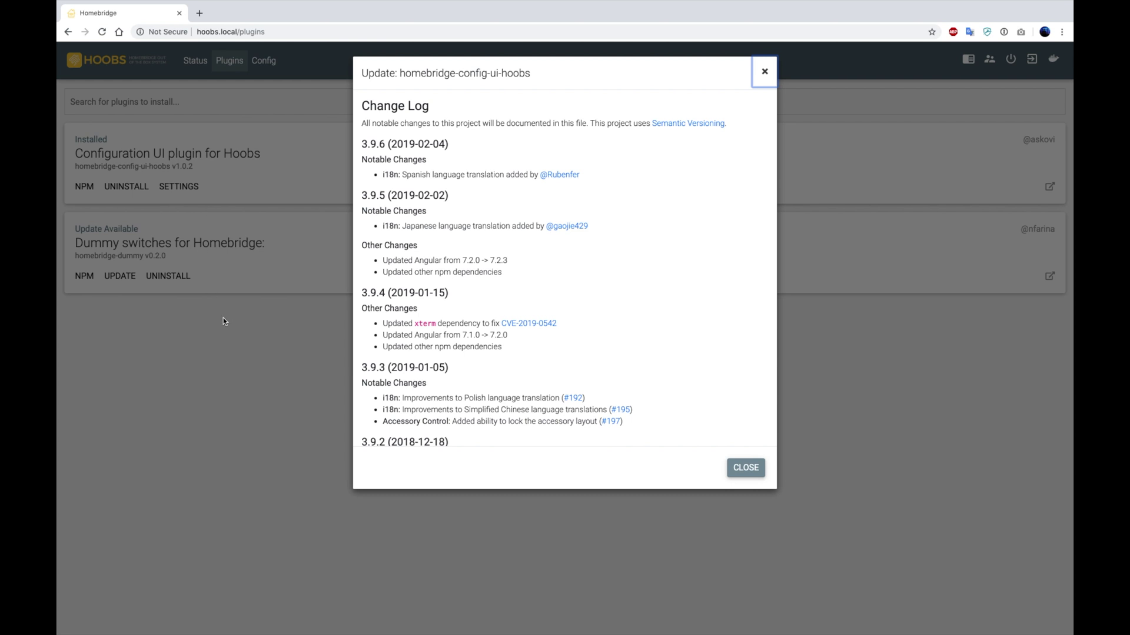
{"action": "left_click", "coordinate": [749, 474]}
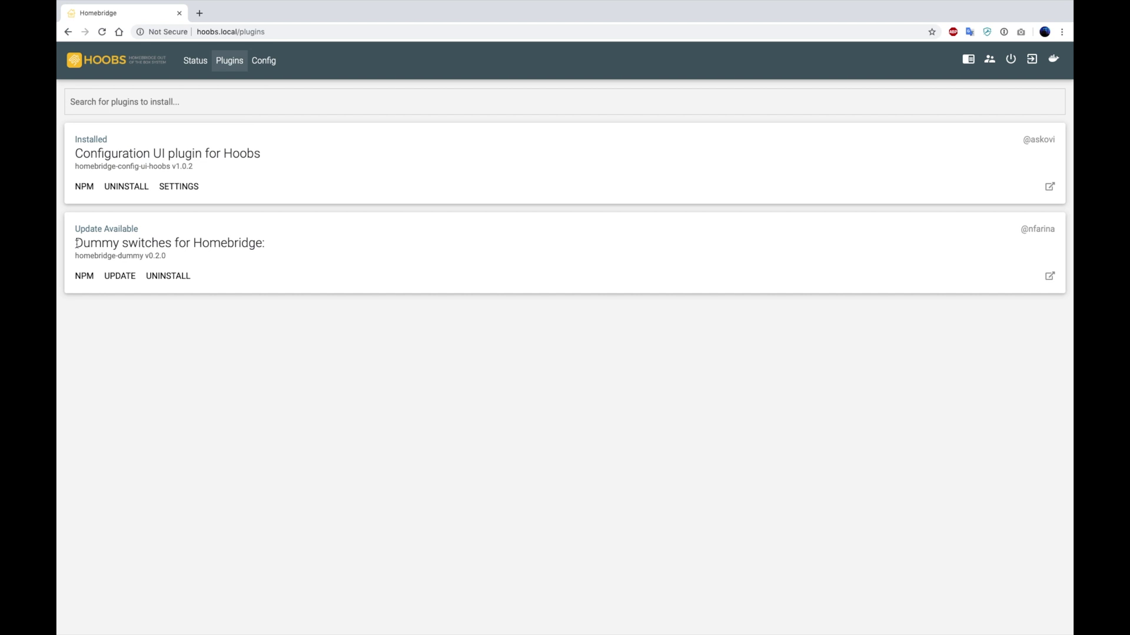
{"action": "left_click_drag", "start_coordinate": [75, 243], "coordinate": [266, 247]}
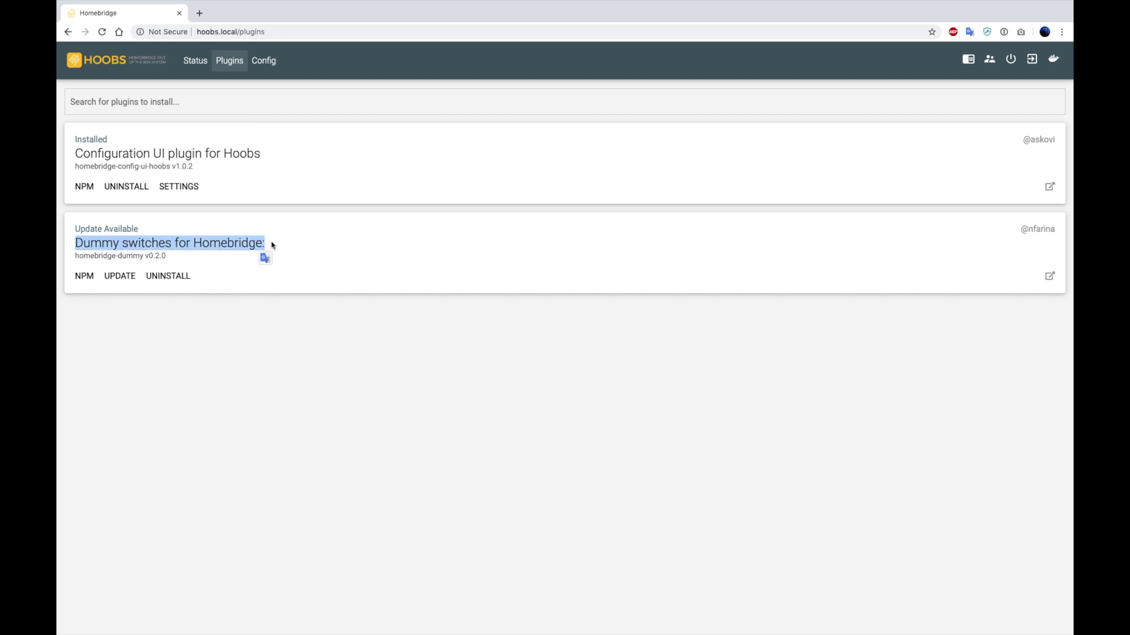
Upgrade the Dummy switches for Homebridge plugin to v0.3.0 and return to the browser window
{"action": "left_click", "coordinate": [124, 278]}
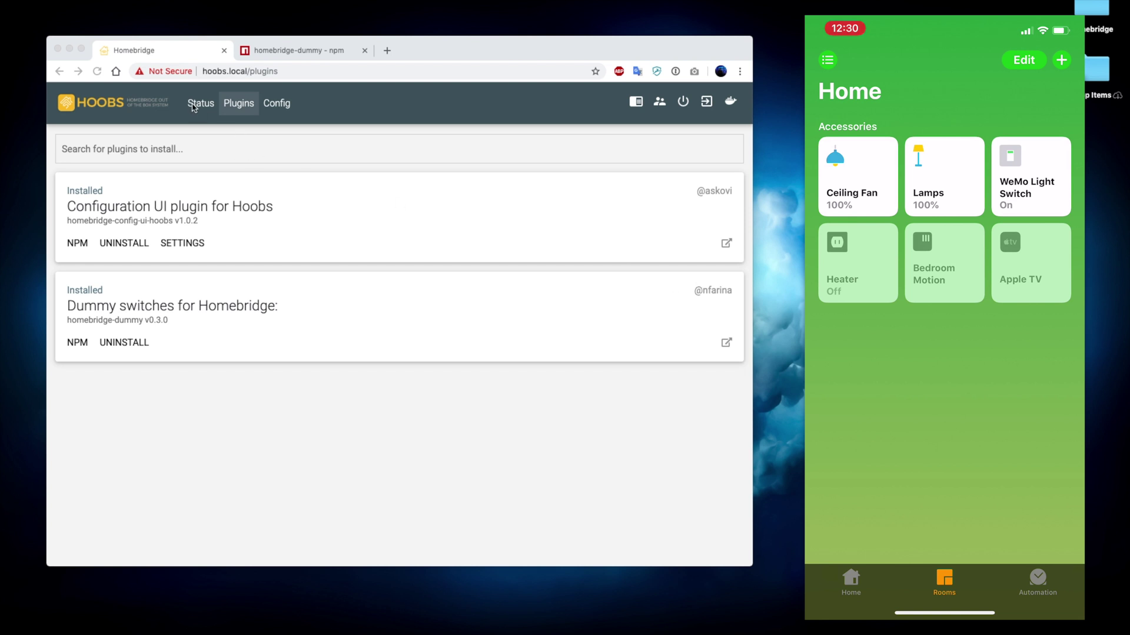
{"action": "left_click", "coordinate": [193, 108]}
Return to the HOOBS server Status overview in Chrome
{"action": "left_click", "coordinate": [198, 109]}
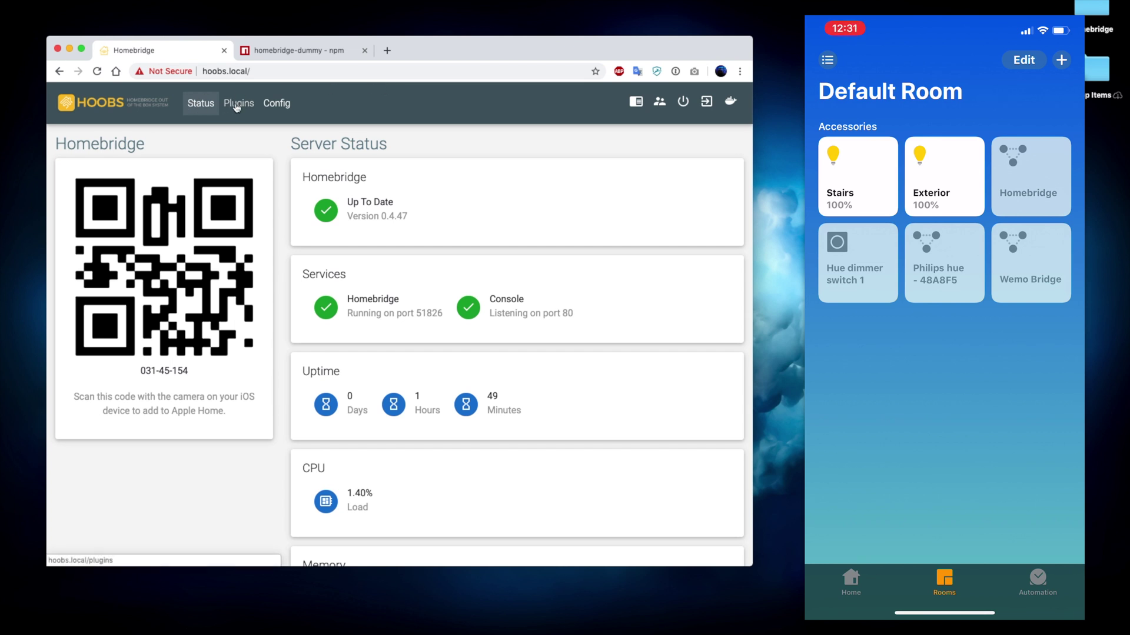
Copy the example DummySwitch accessories config from the homebridge-dummy npm page
{"action": "left_click", "coordinate": [280, 106]}
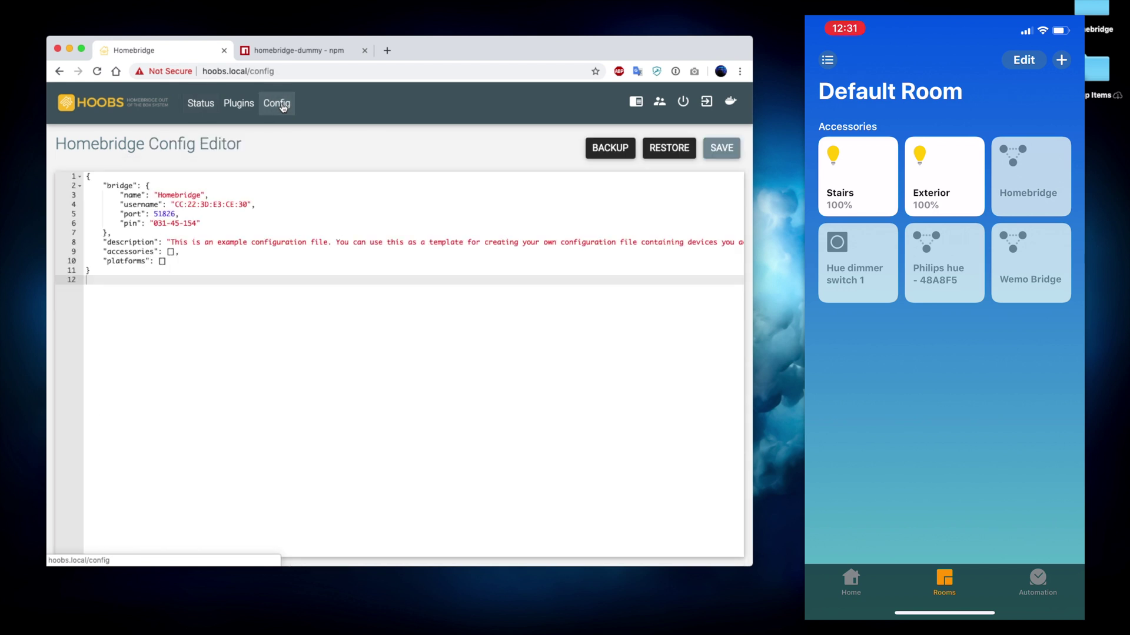
{"action": "left_click", "coordinate": [297, 60]}
{"action": "right_click", "coordinate": [134, 355]}
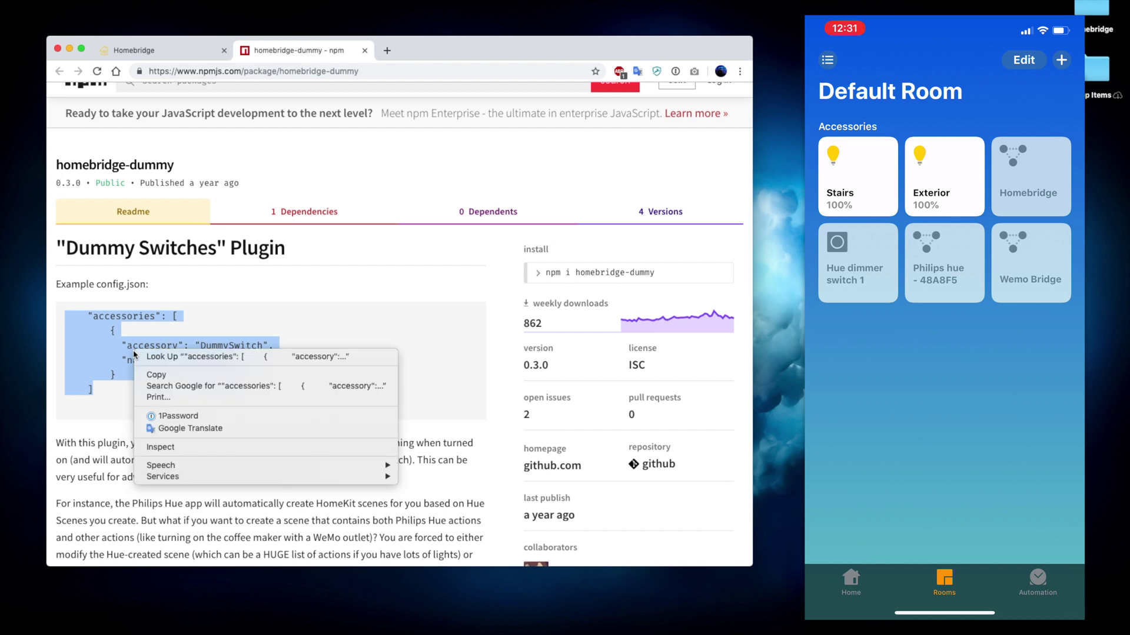
{"action": "left_click", "coordinate": [173, 377]}
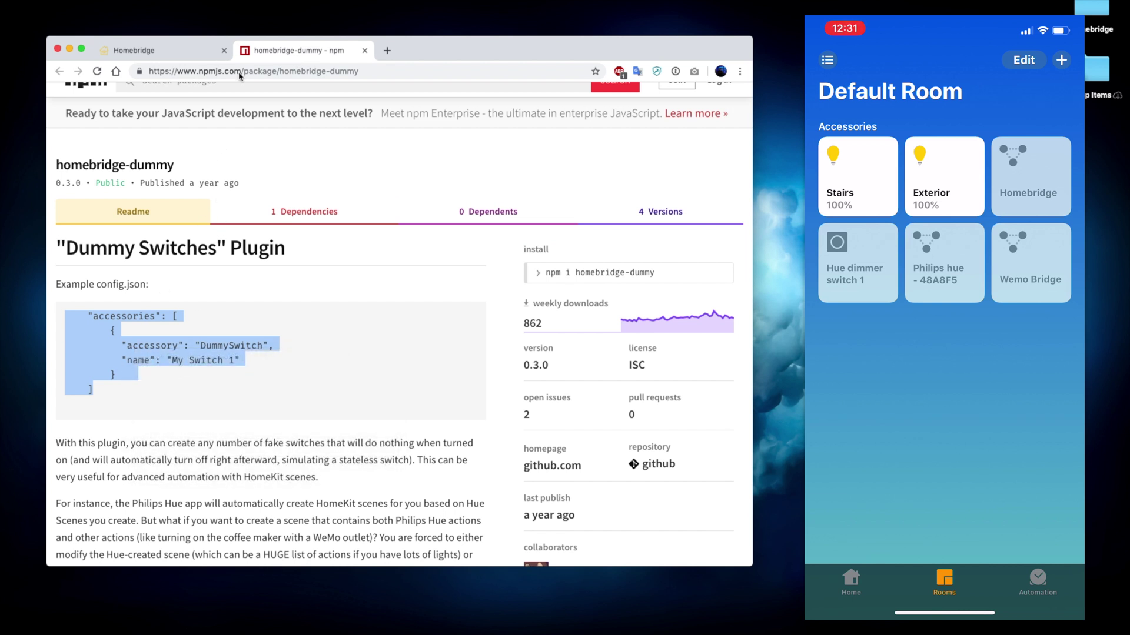
Replace line 9's accessories entry with the 'My Switch 1' DummySwitch block, save, and restart Homebridge
{"action": "left_click", "coordinate": [198, 53]}
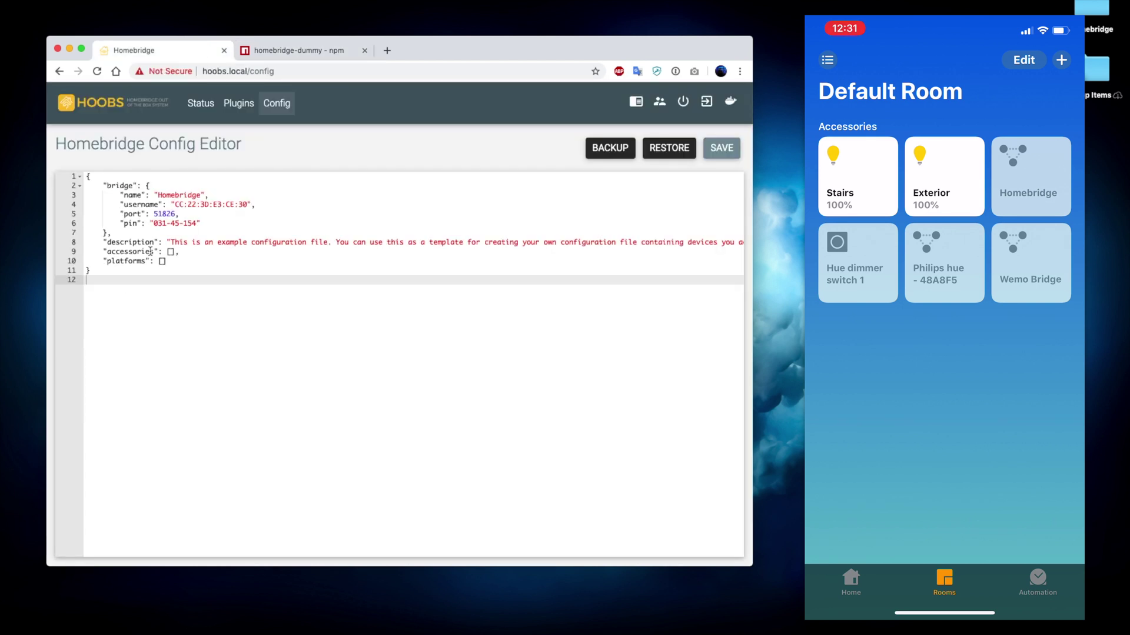
{"action": "left_click_drag", "start_coordinate": [100, 252], "coordinate": [163, 252]}
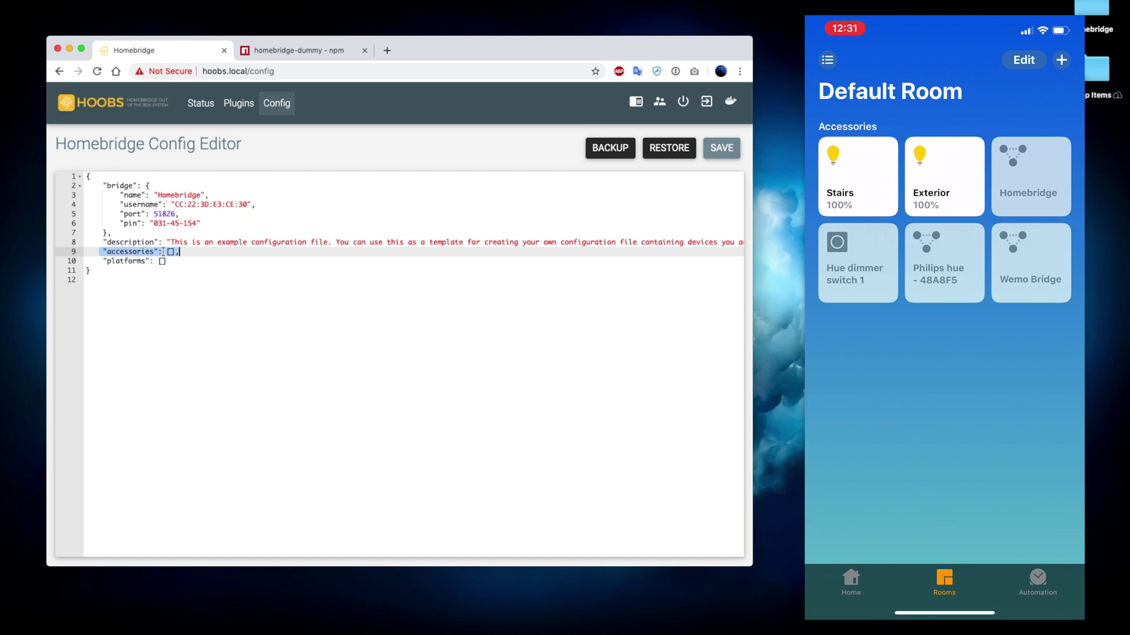
{"action": "key", "text": "super+v"}
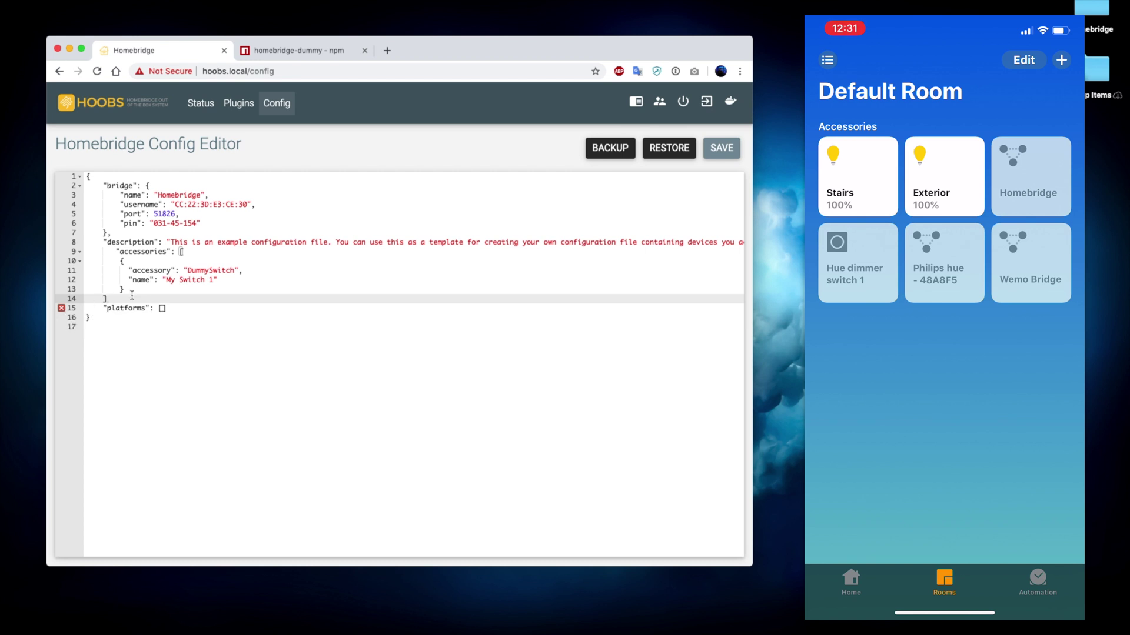
{"action": "type", "text": ","}
{"action": "left_click", "coordinate": [714, 151]}
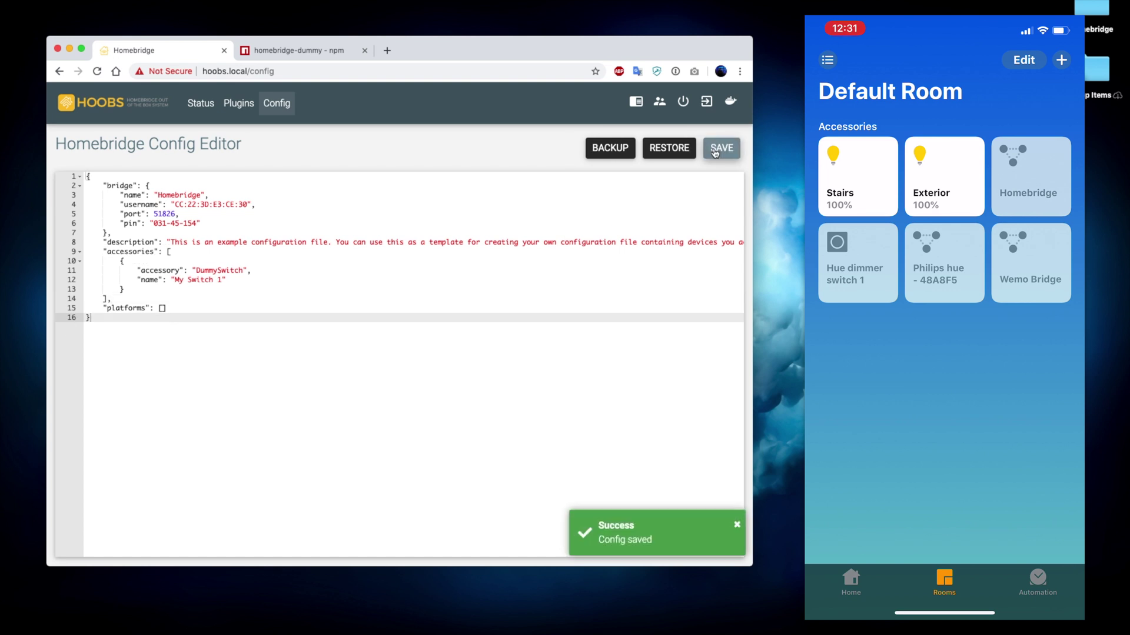
{"action": "left_click", "coordinate": [686, 101]}
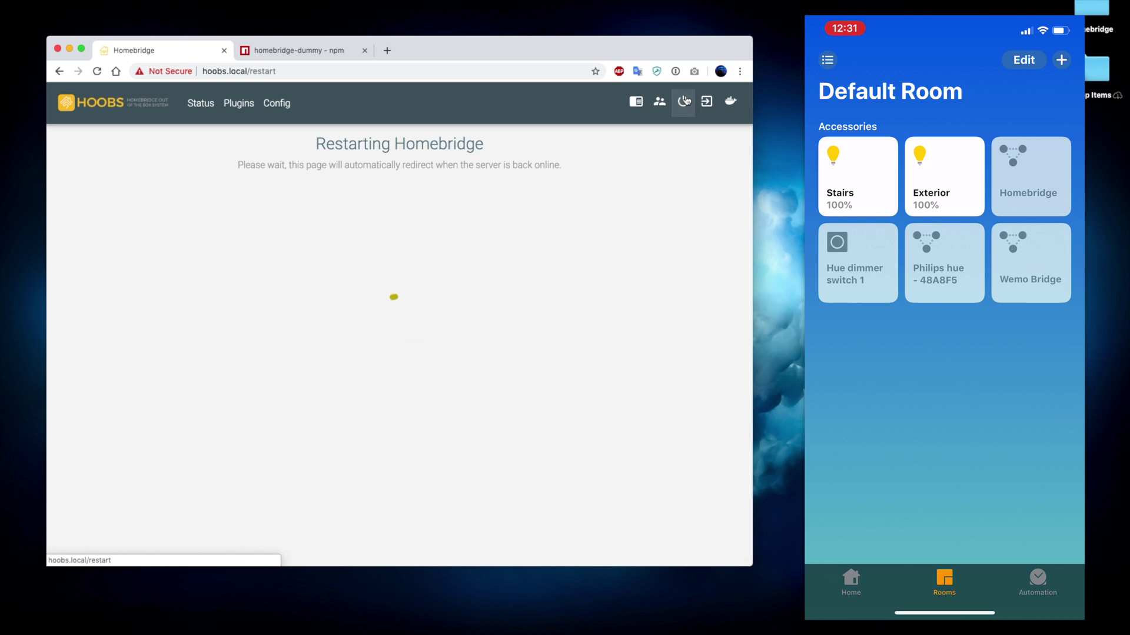